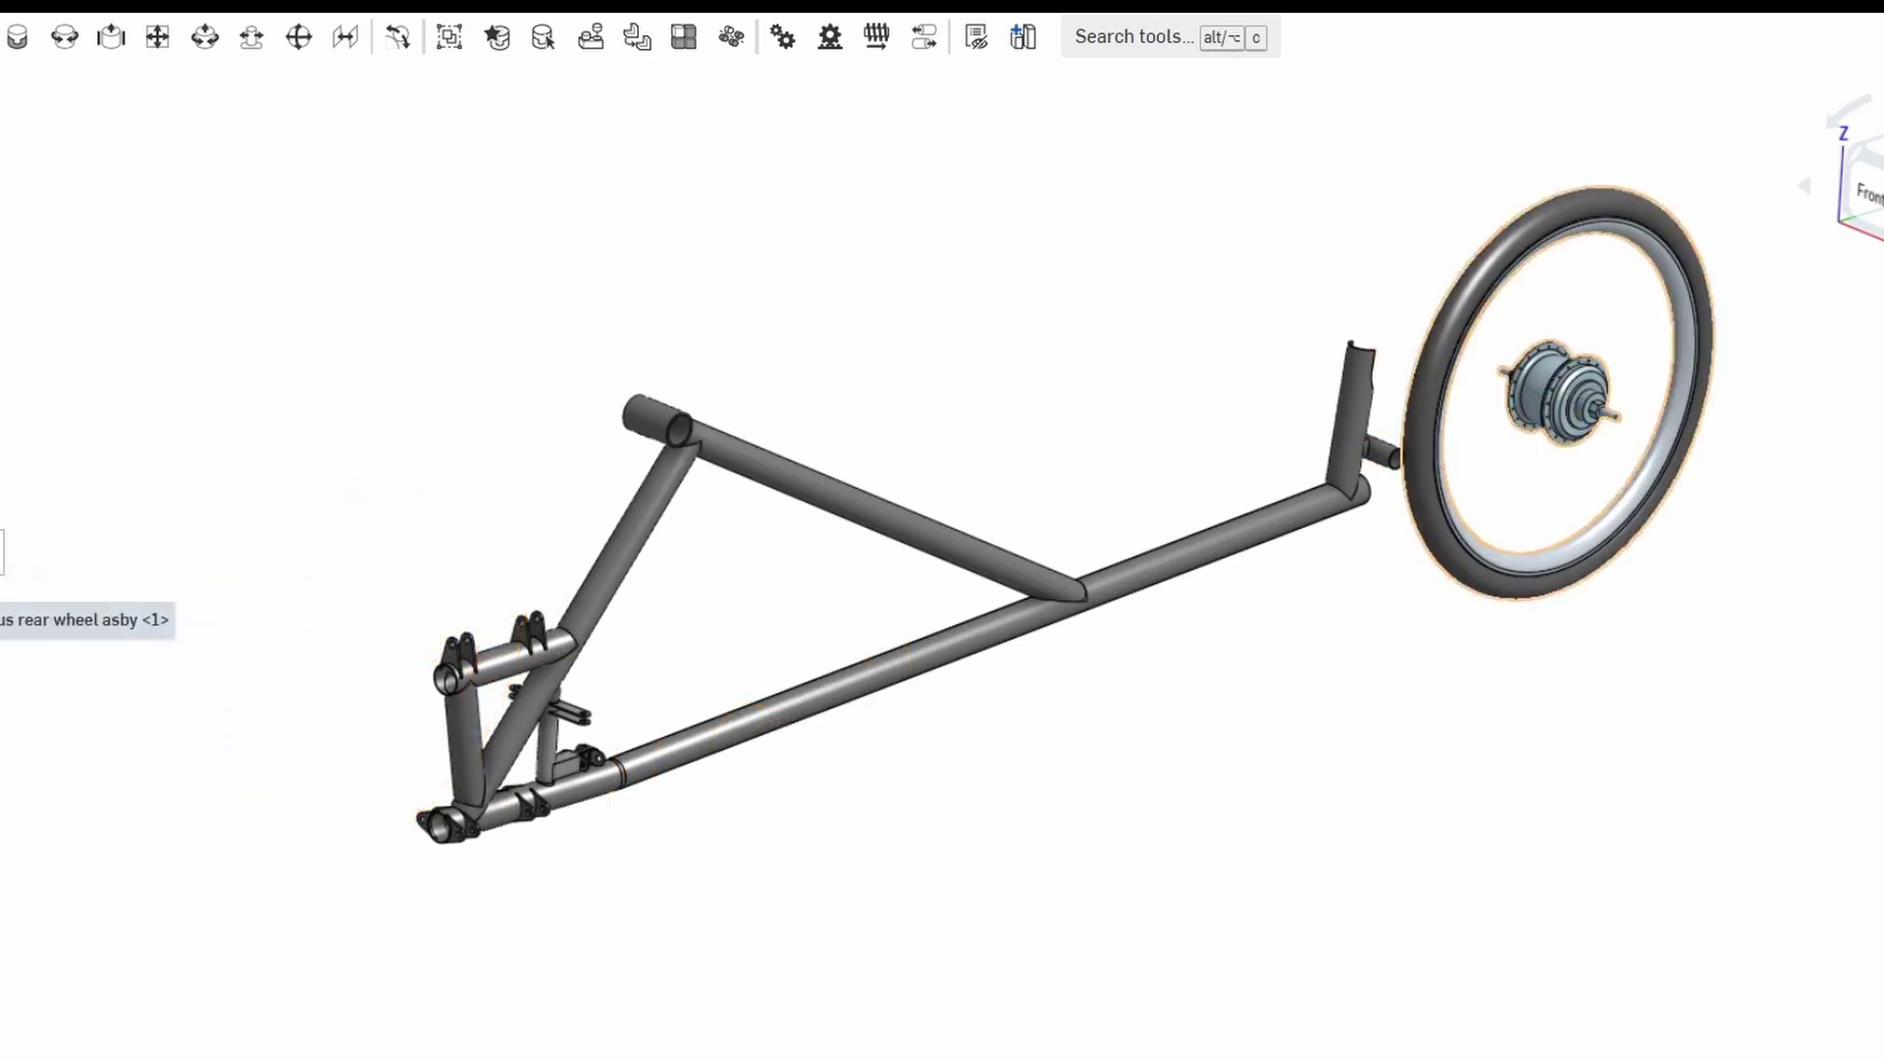
Hide the rear wheel assembly and examine the remaining bare frame from the side and at an angle
key("y")
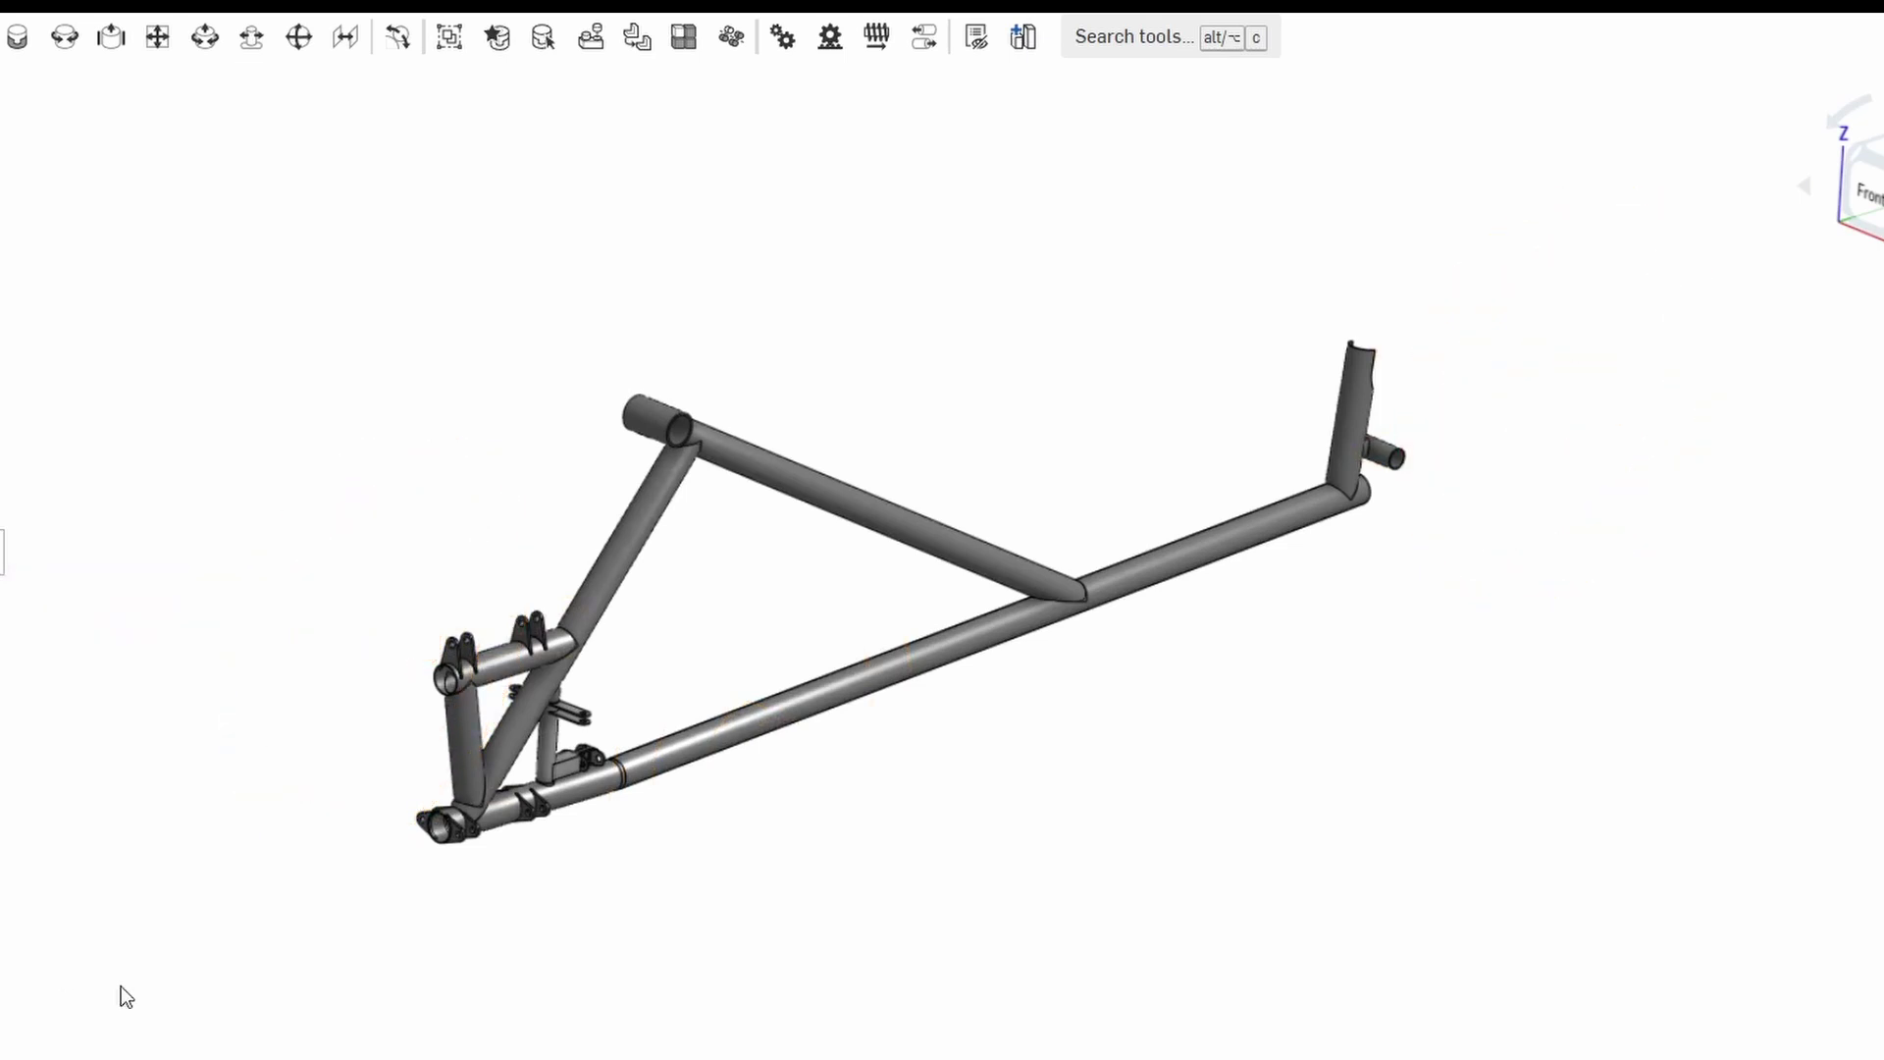
key("Left")
key("Left")
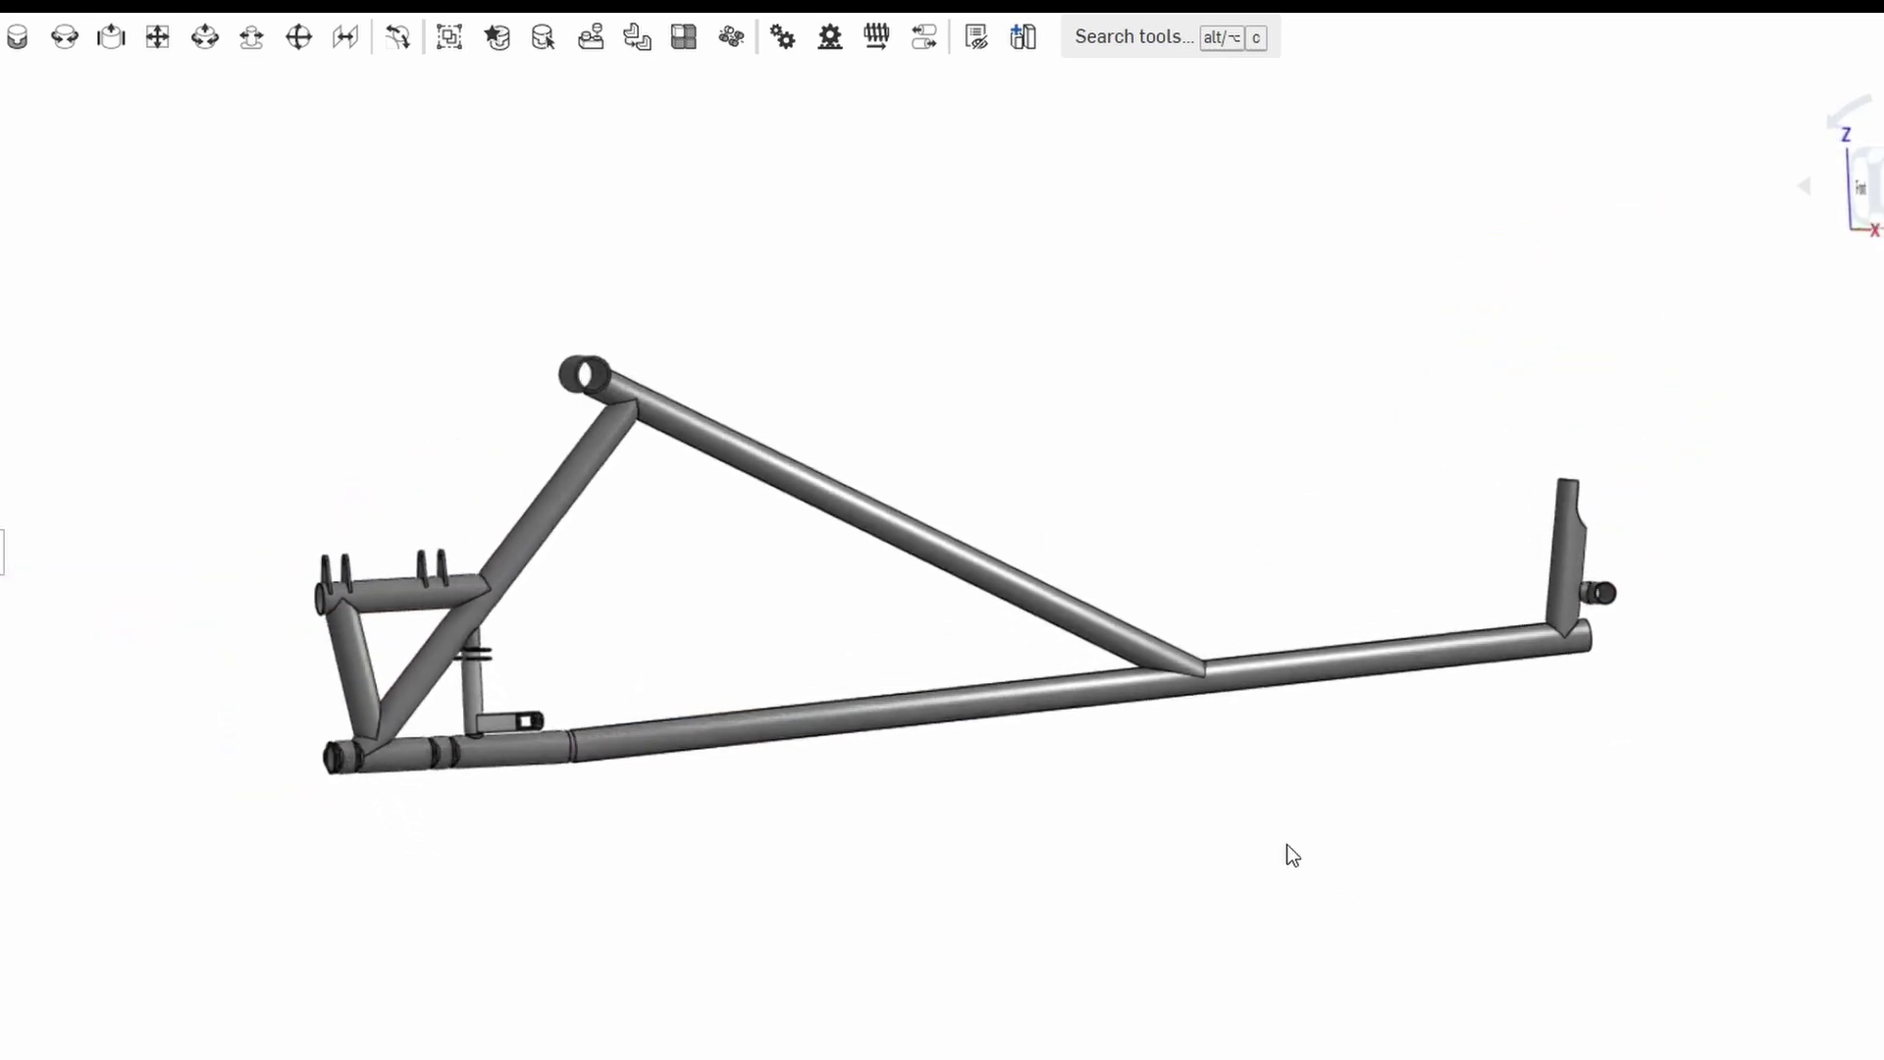
key("Up")
key("Down")
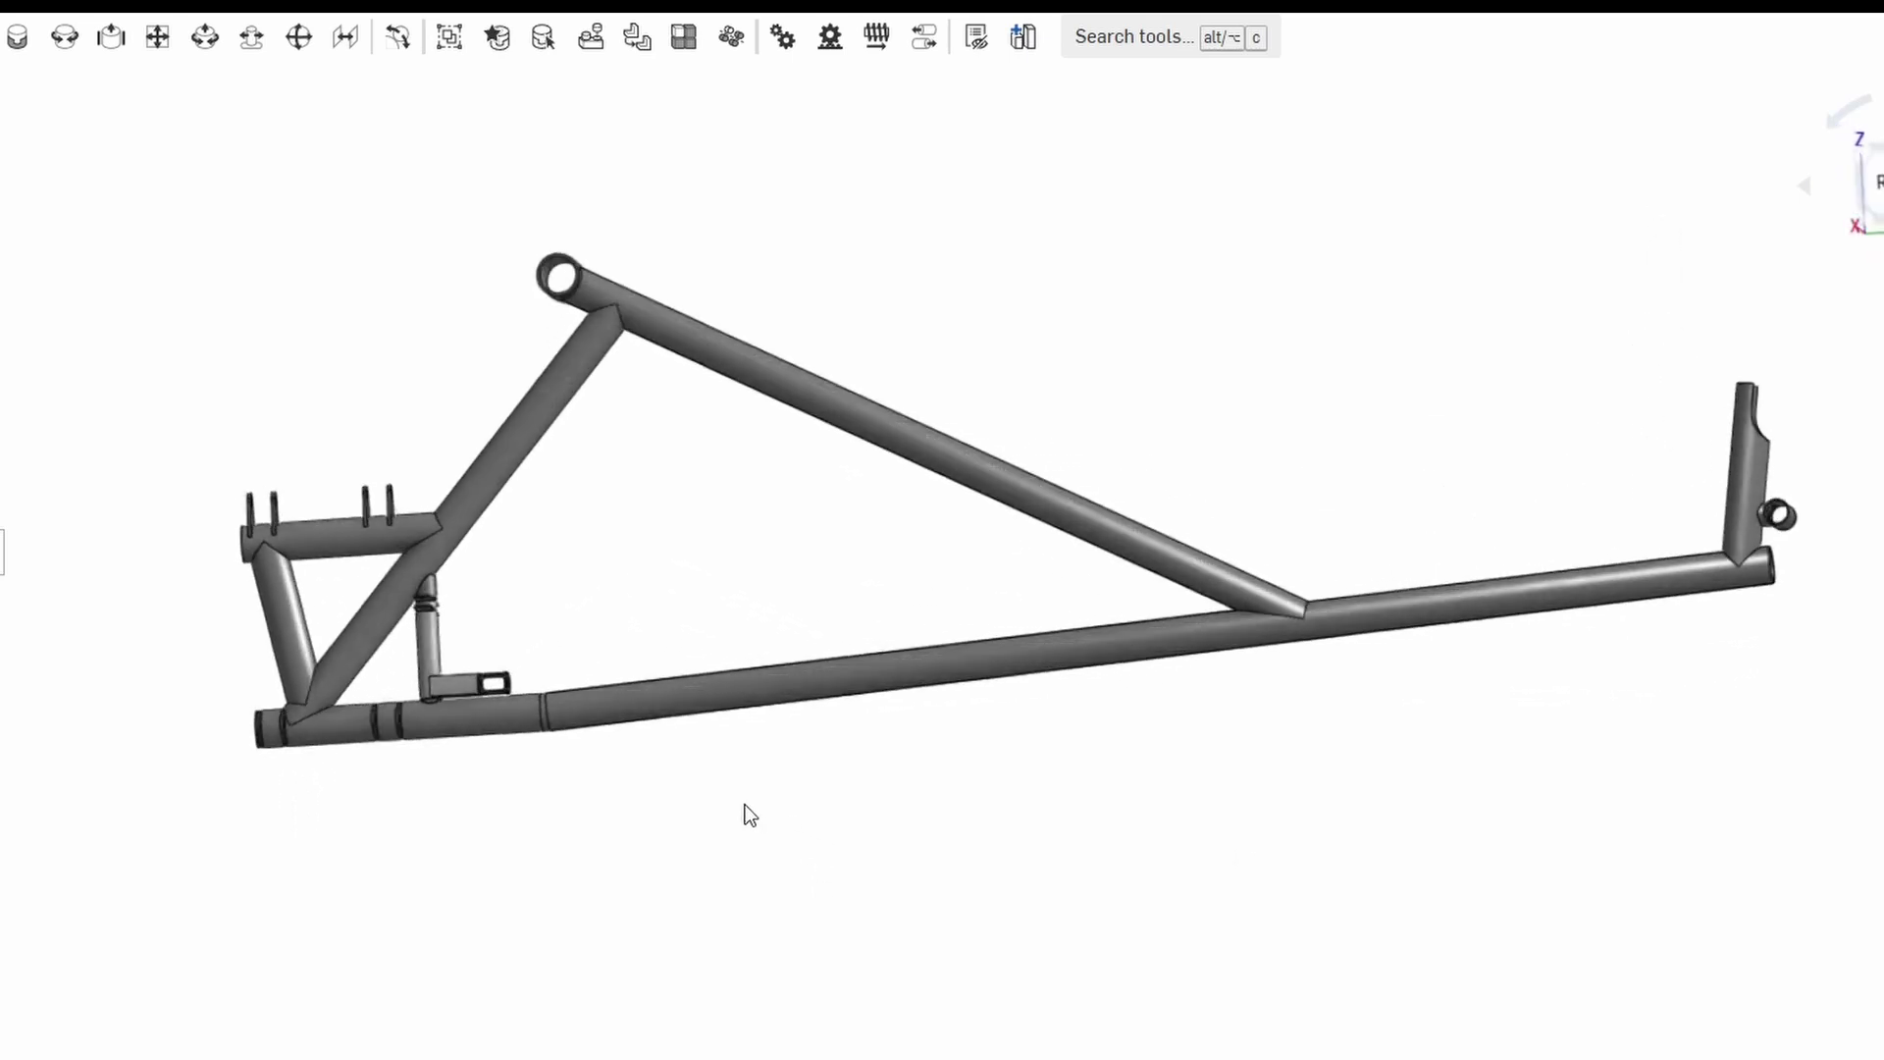
key("Right")
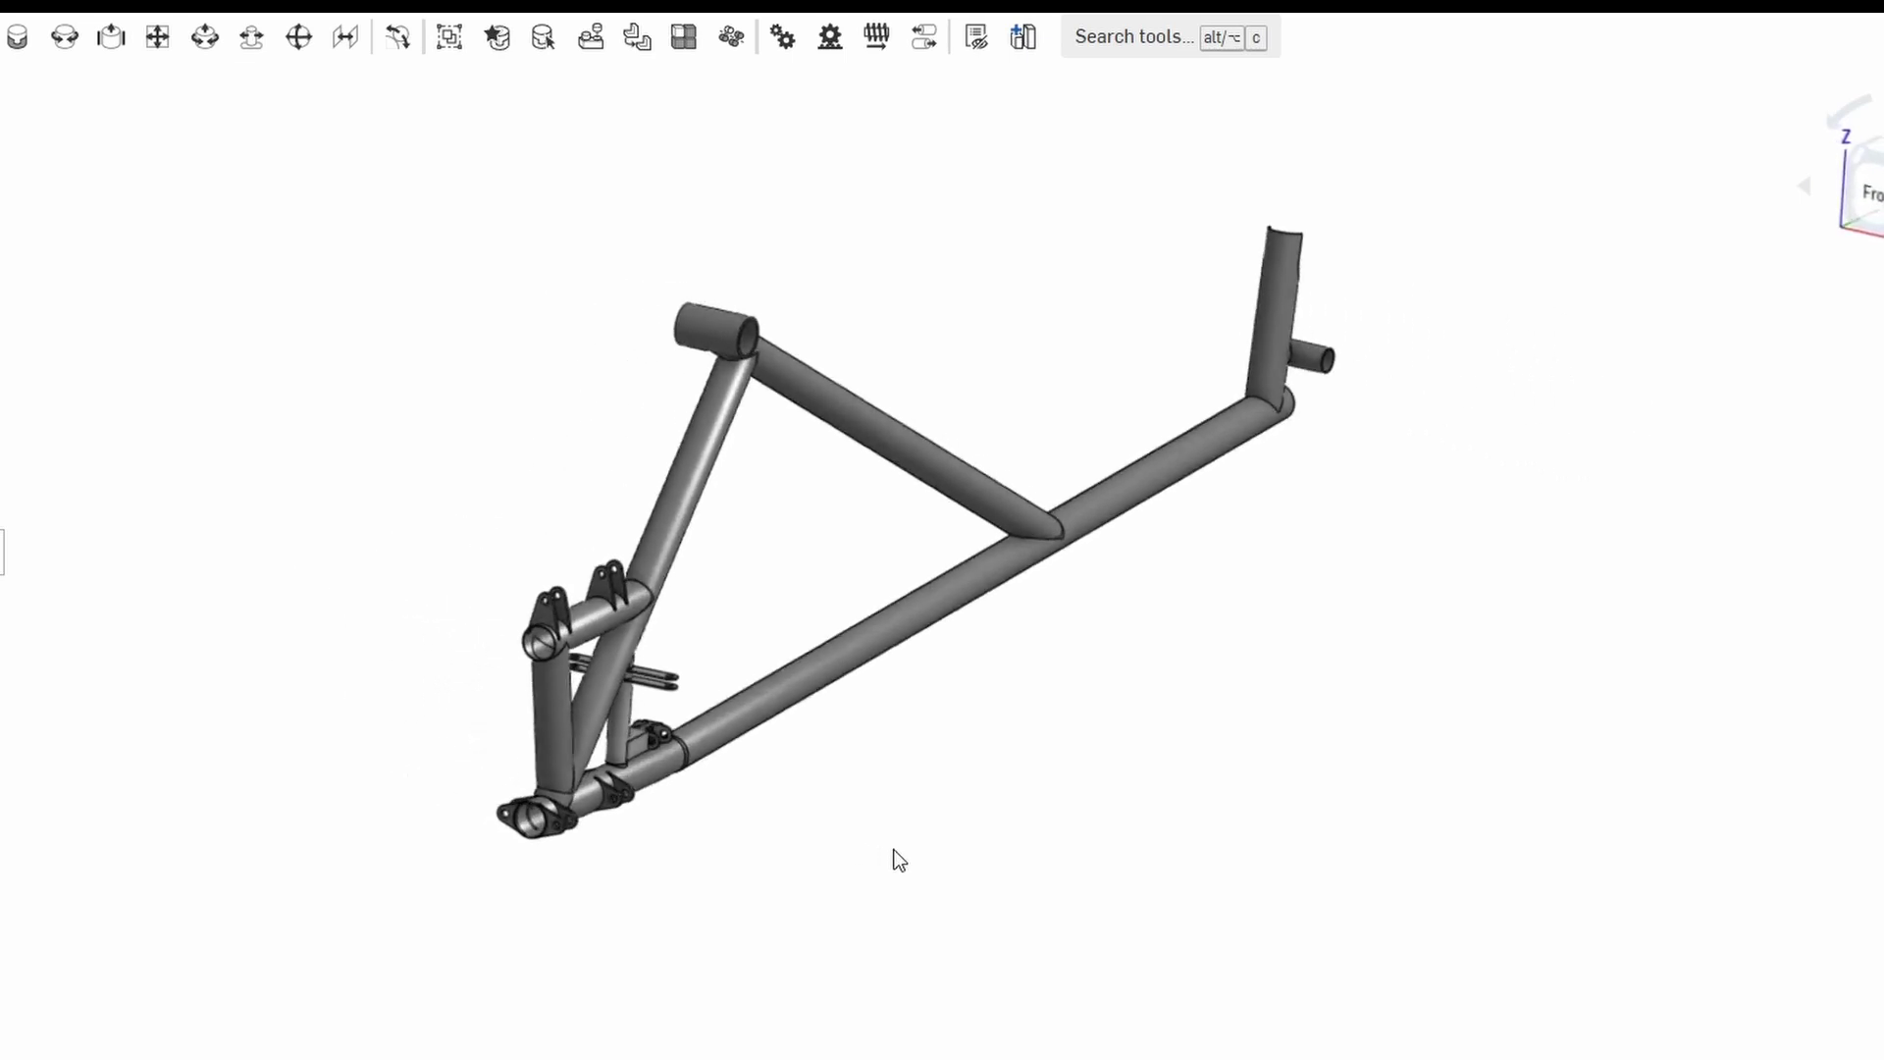
Hide the steering bellcrank to inspect its mounts on the frame, and show it again
key("shift+z")
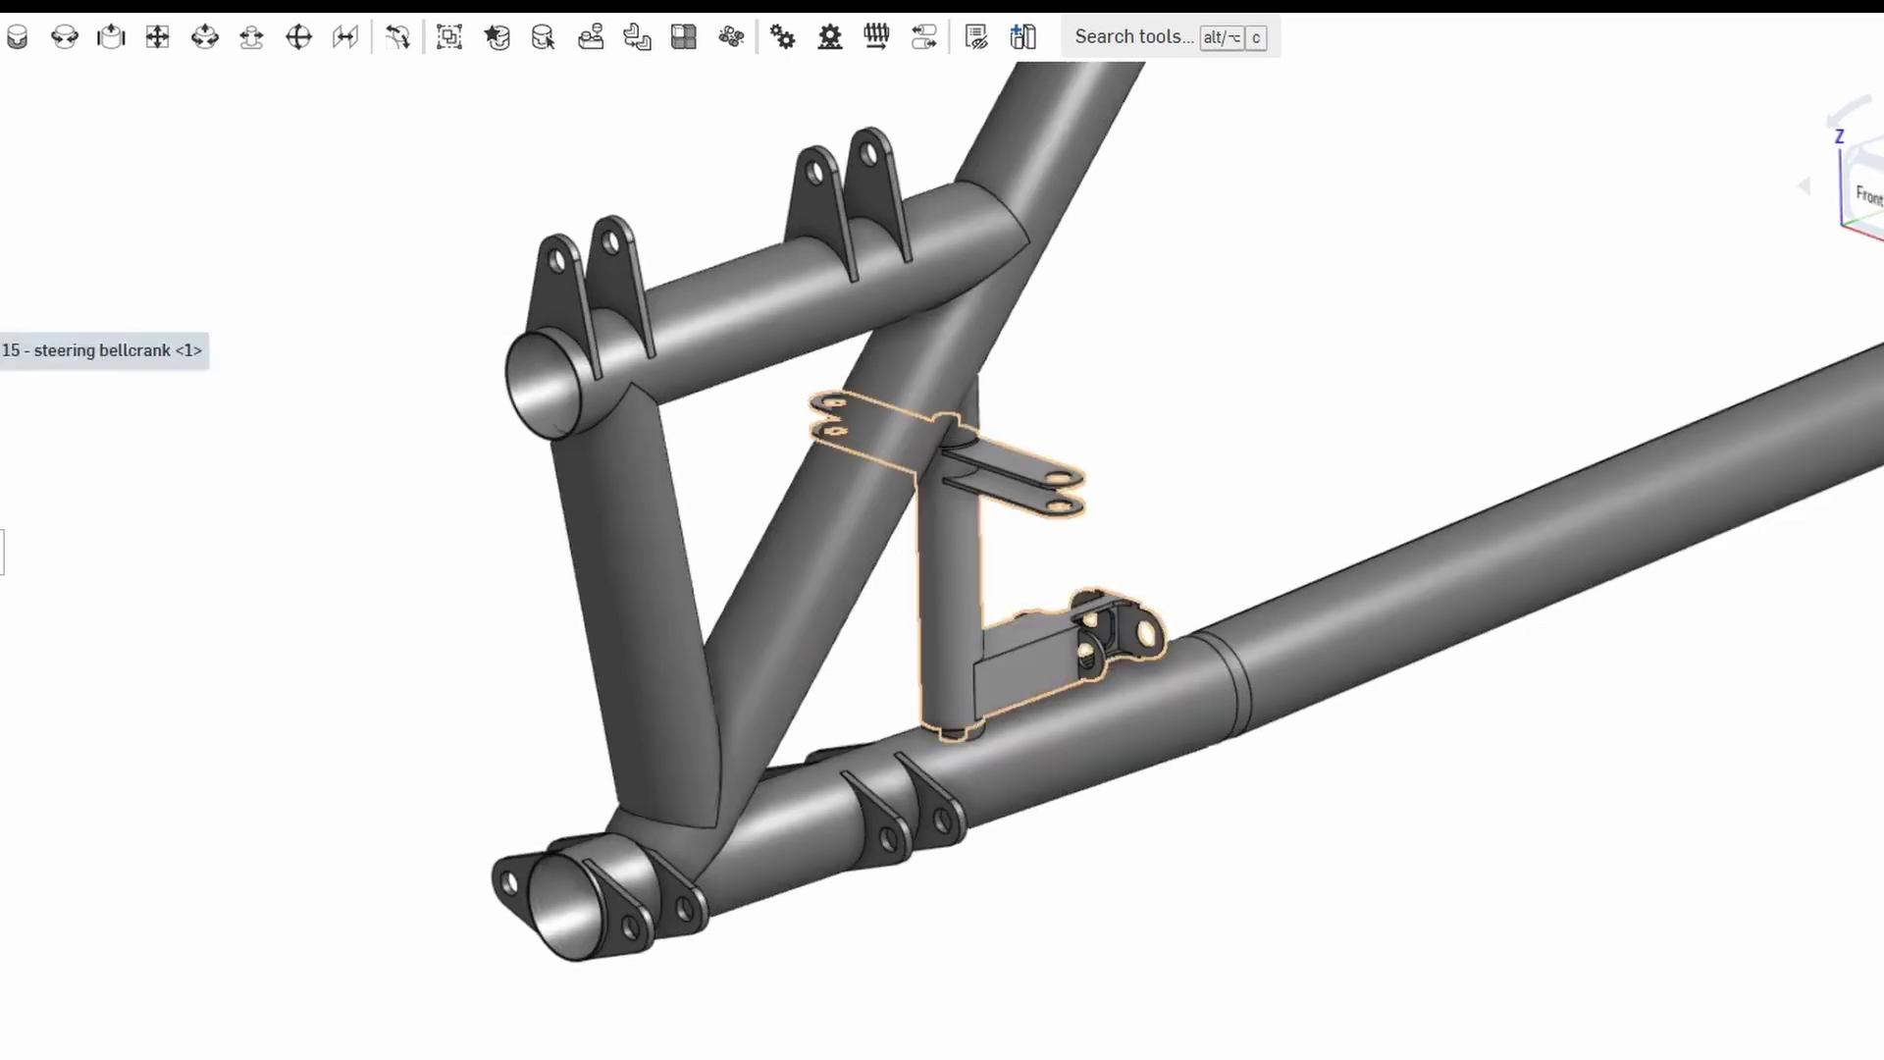
key("y")
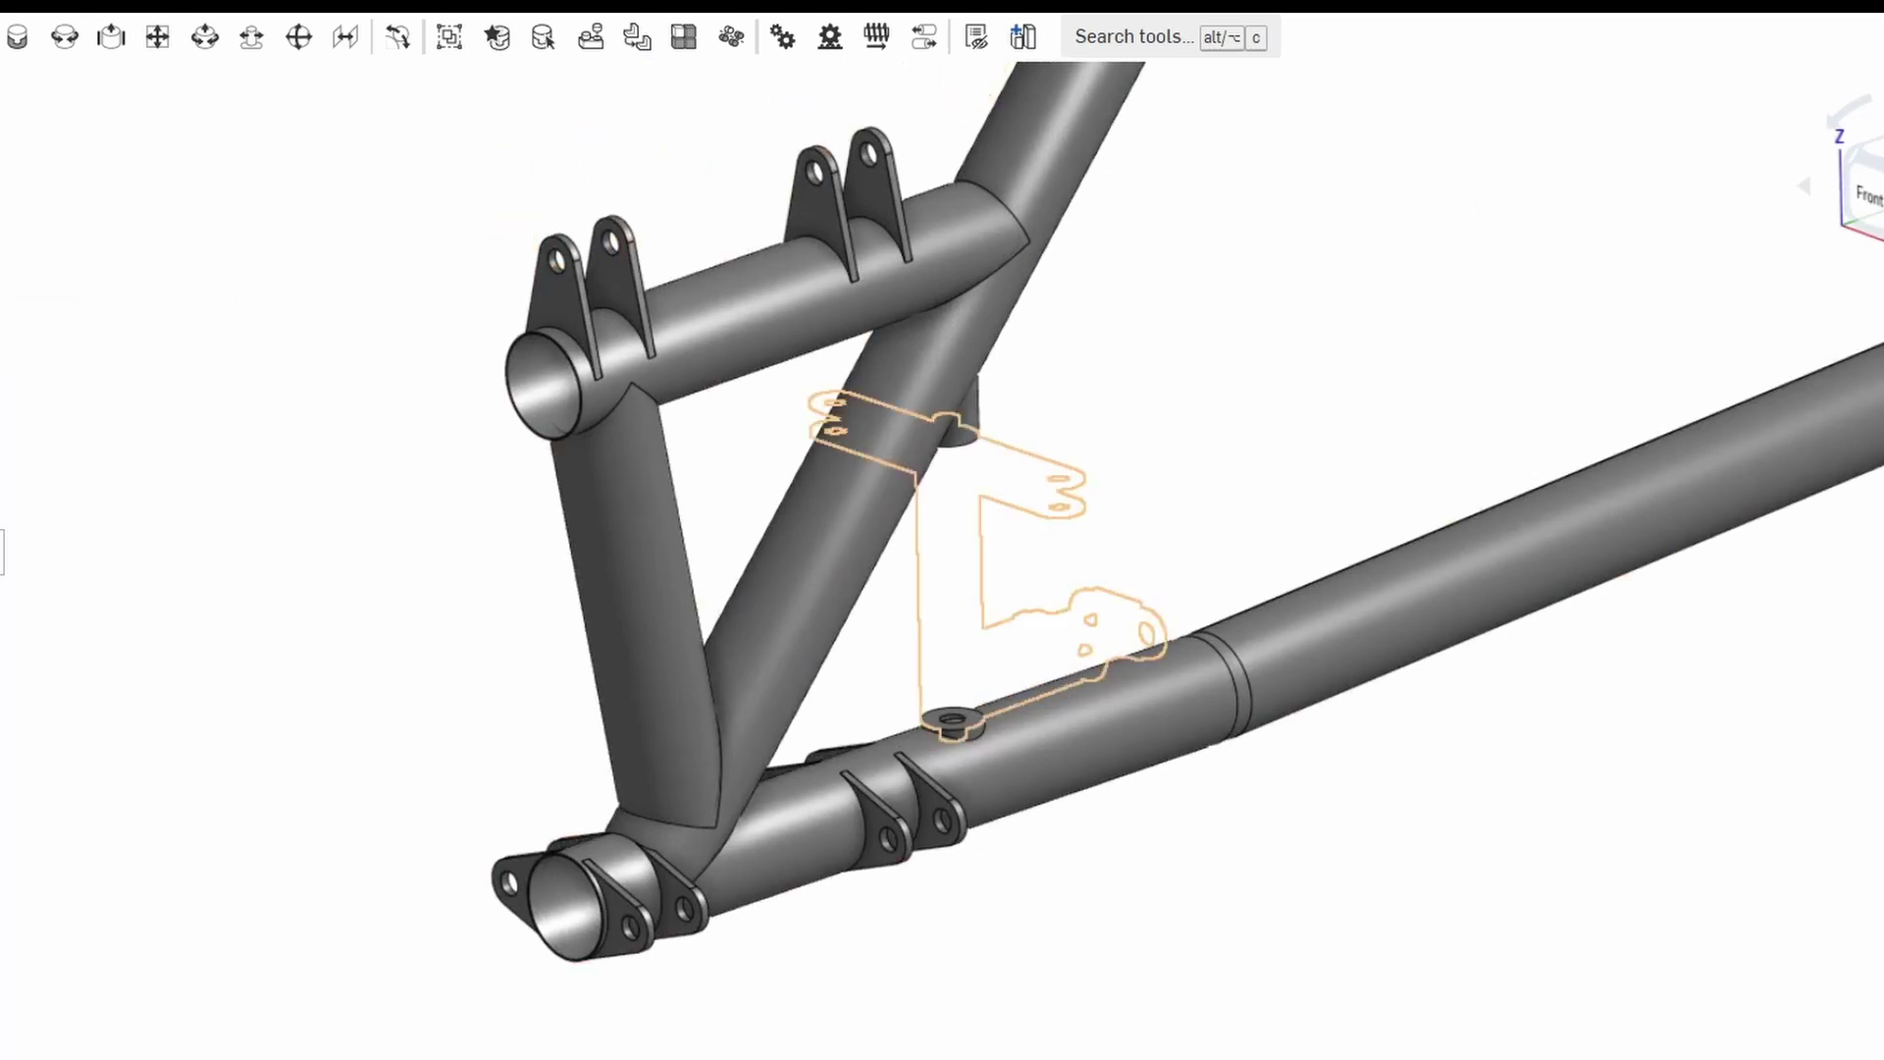
key("y")
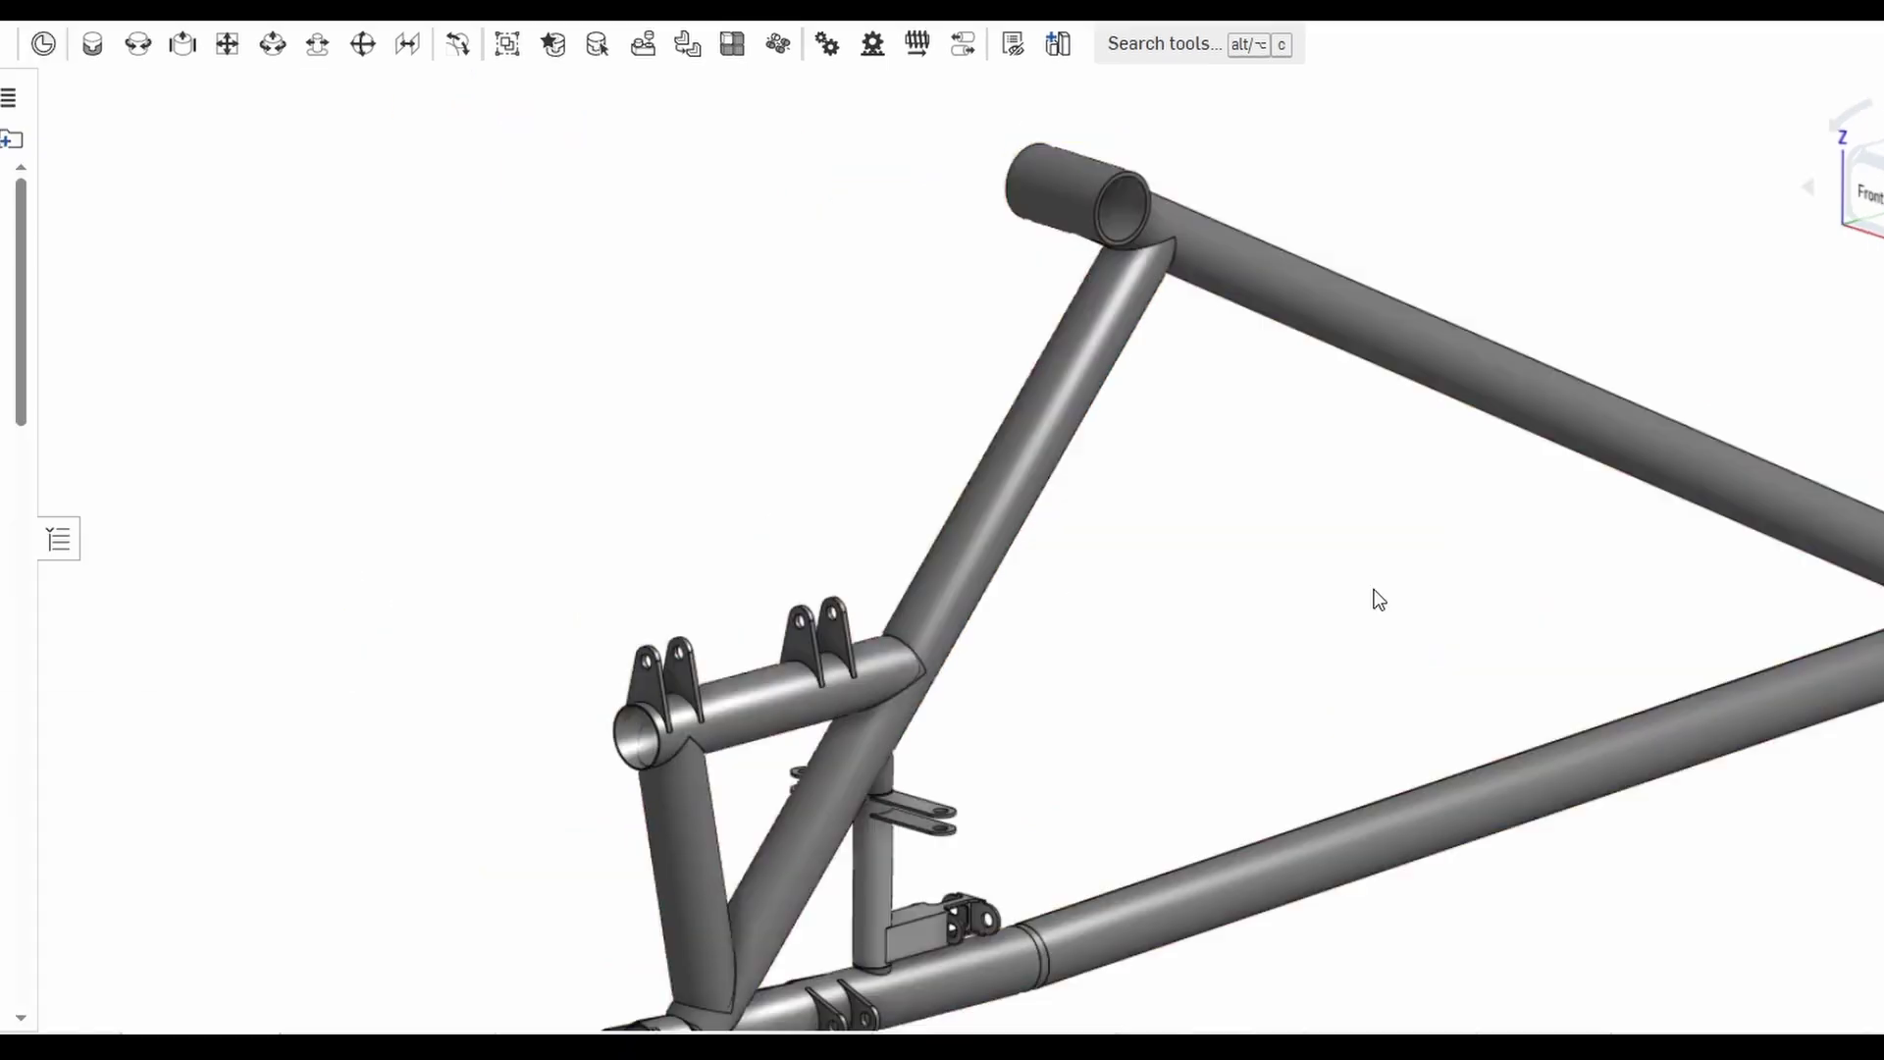
Examine the frame tubes up close, including the rear upright and the short cross tube behind it
left_click_drag(1377, 597, 1275, 215)
left_click_drag(1740, 517, 1116, 345)
scroll(1116, 346, "up", 2)
left_click_drag(1265, 442, 1292, 469)
scroll(950, 441, "down", 5)
left_click_drag(1333, 379, 1028, 557)
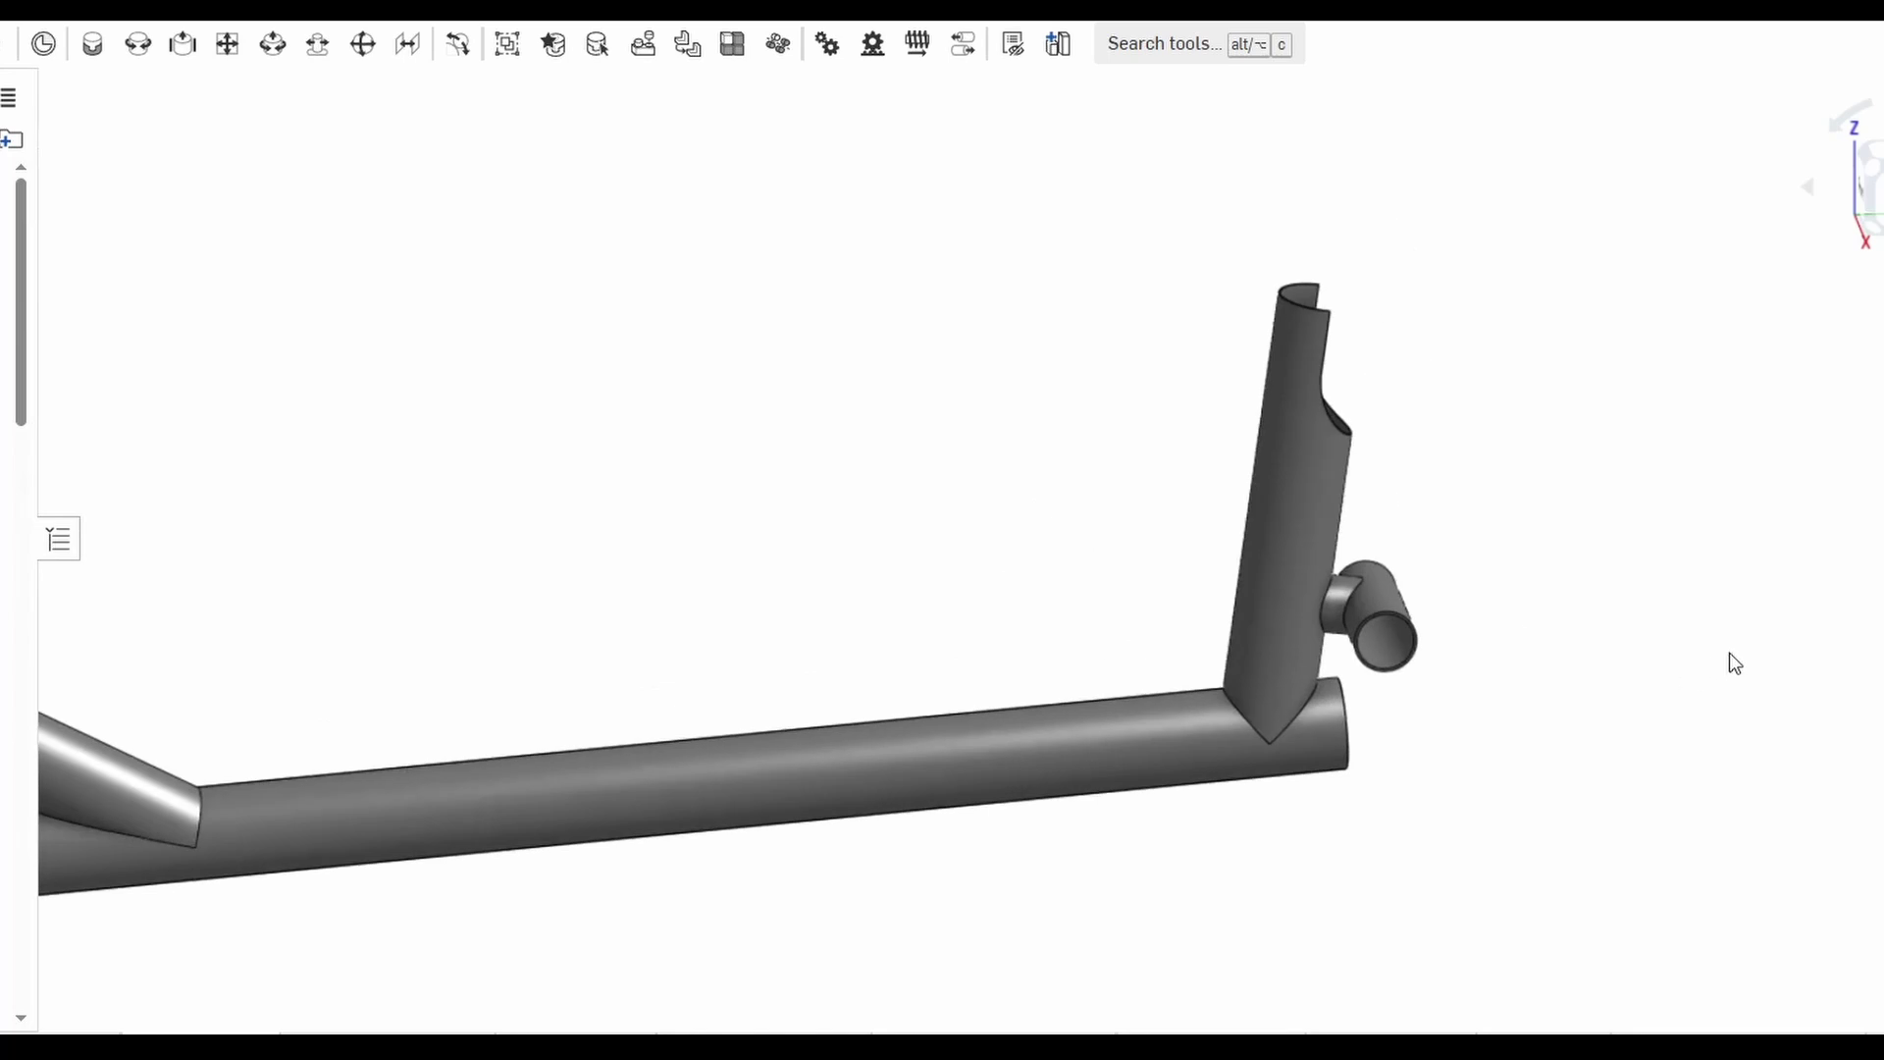
left_click_drag(1730, 654, 1606, 672)
Examine the whole frame from the right side, front, left side and rear by turning it about its vertical axis
key("shift+4")
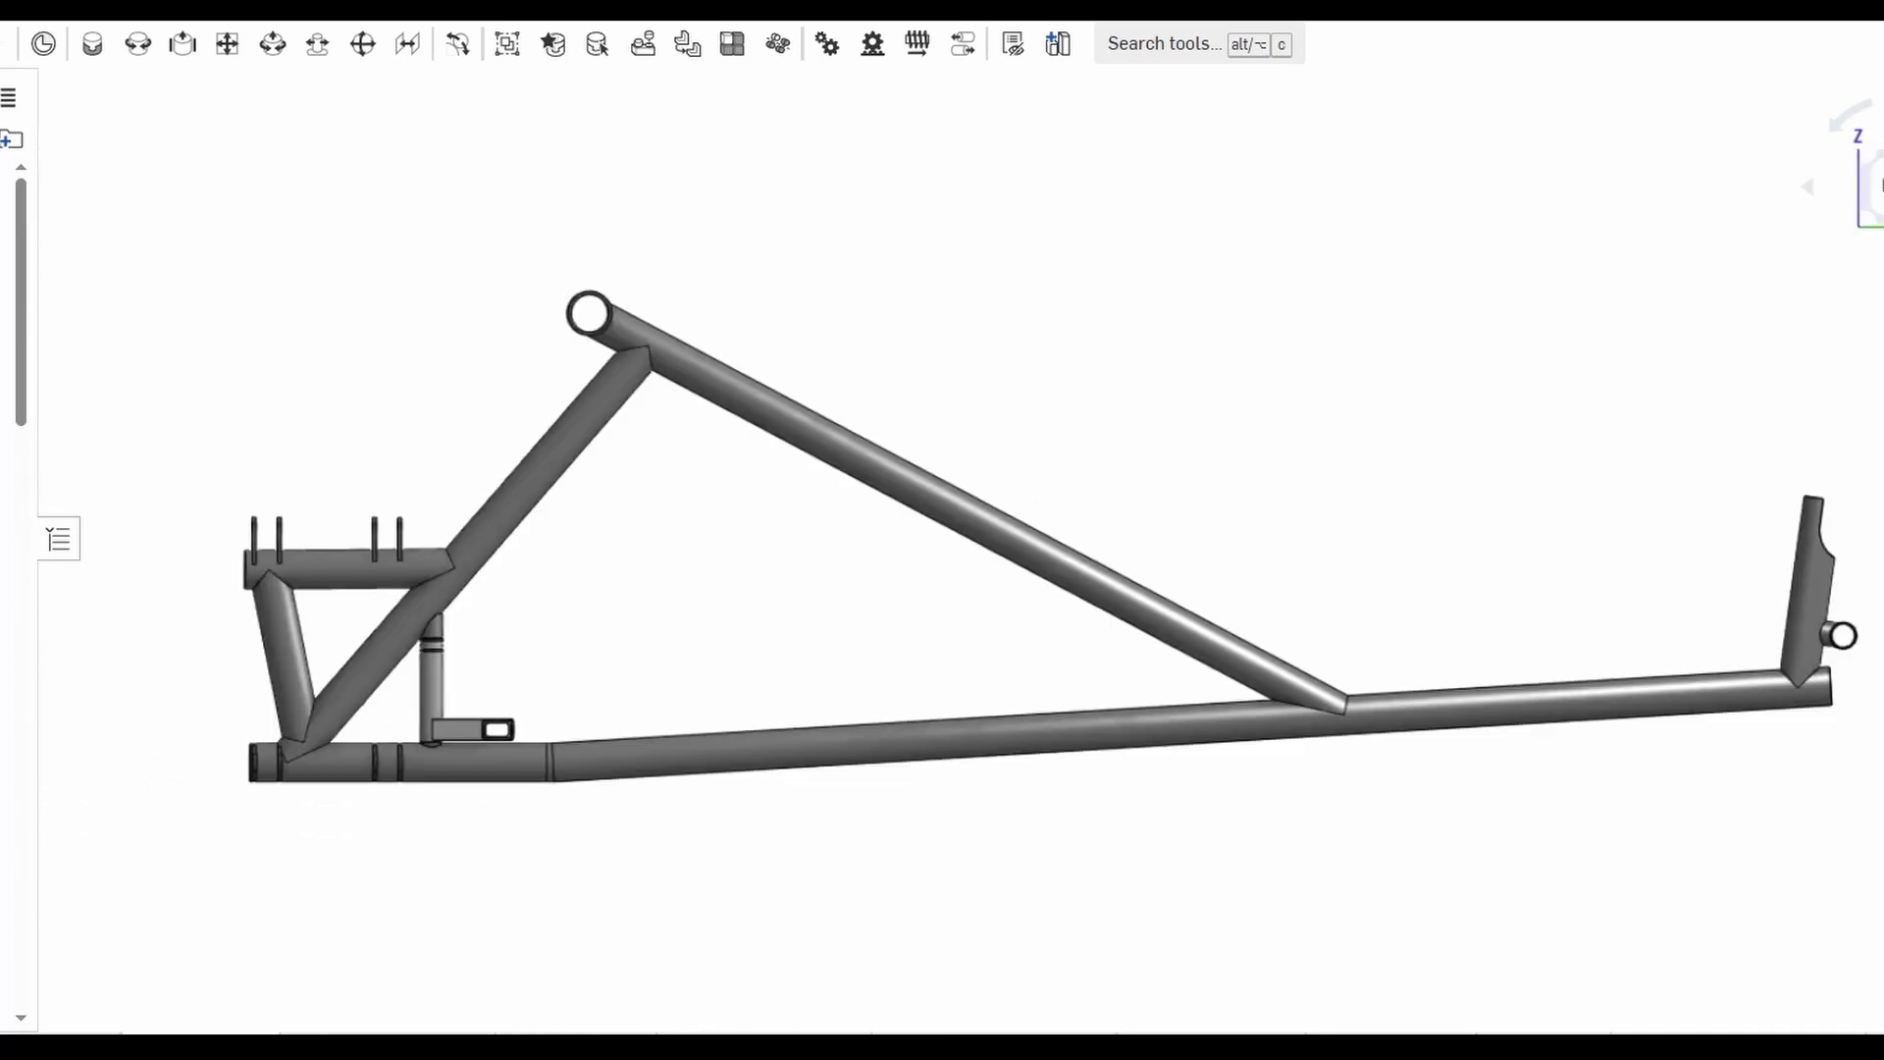
key("Left")
key("Left")
key("Left")
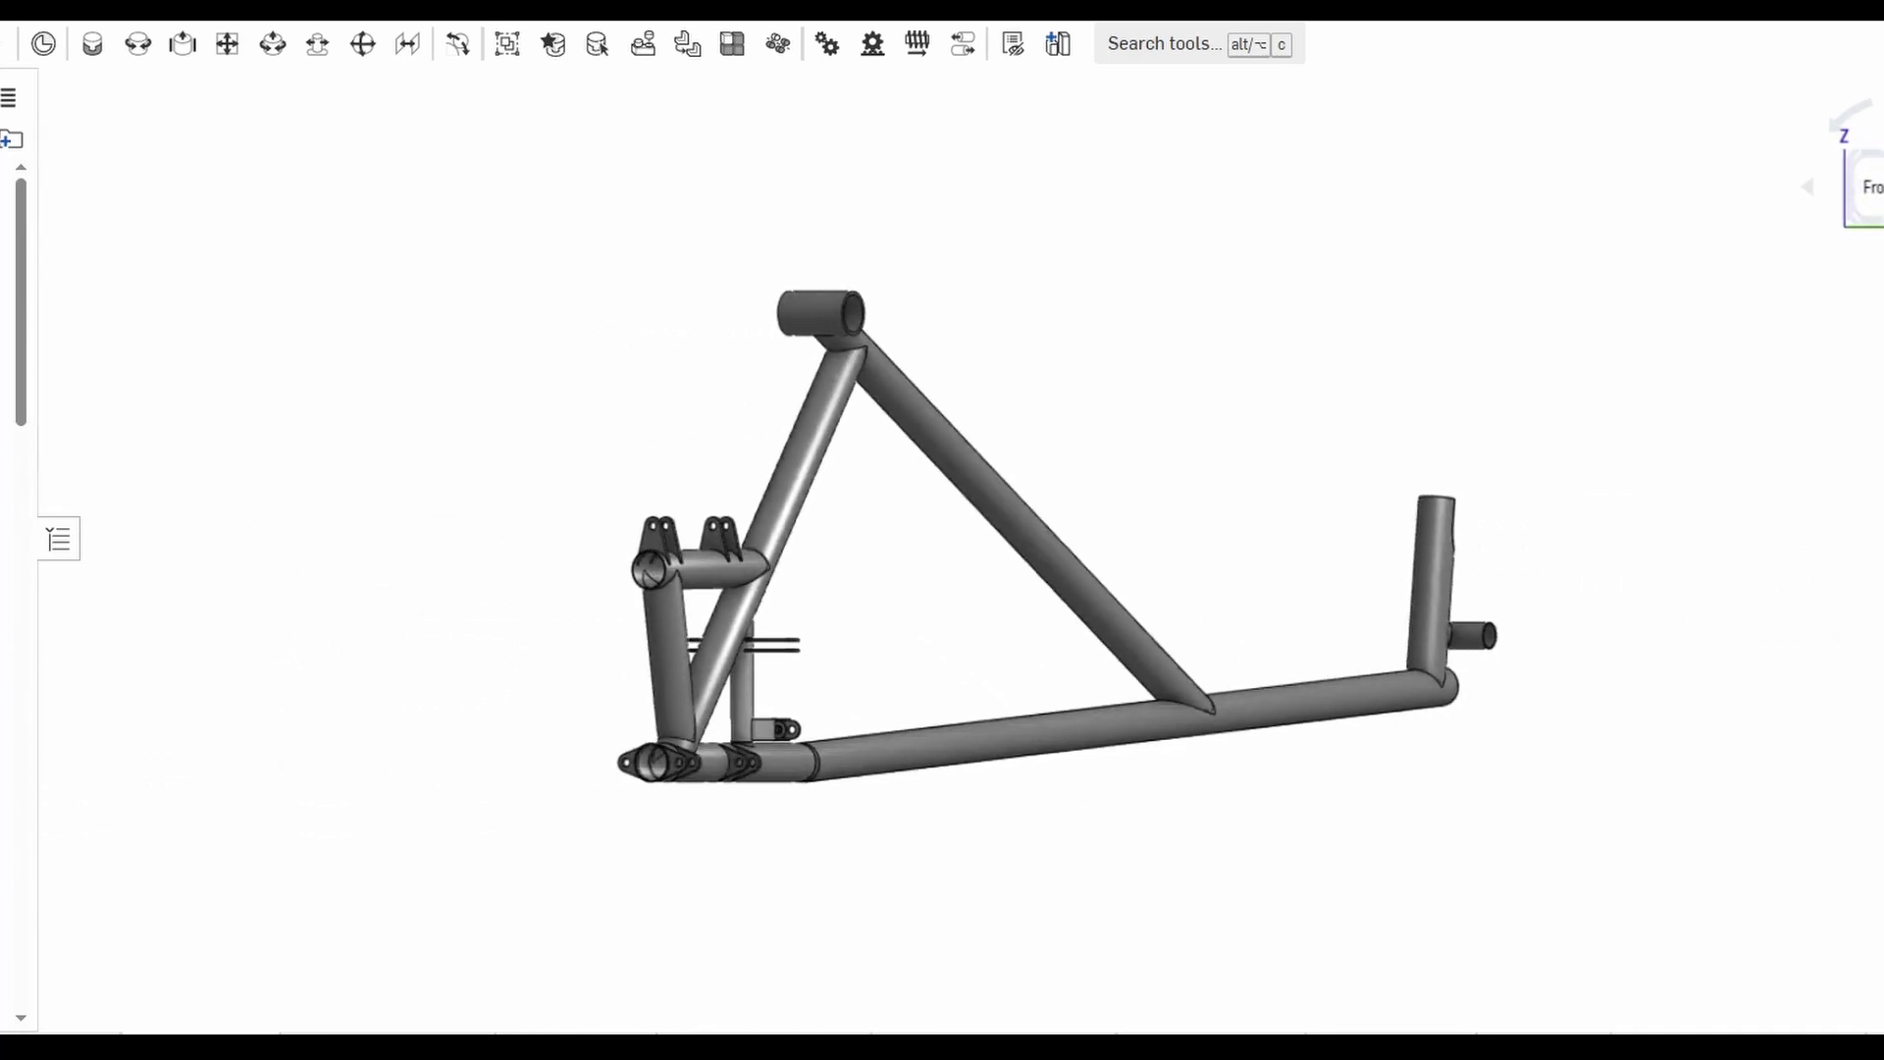
key("Left")
key("Left")
key("Left")
key("Left")
key("Left")
key("Left")
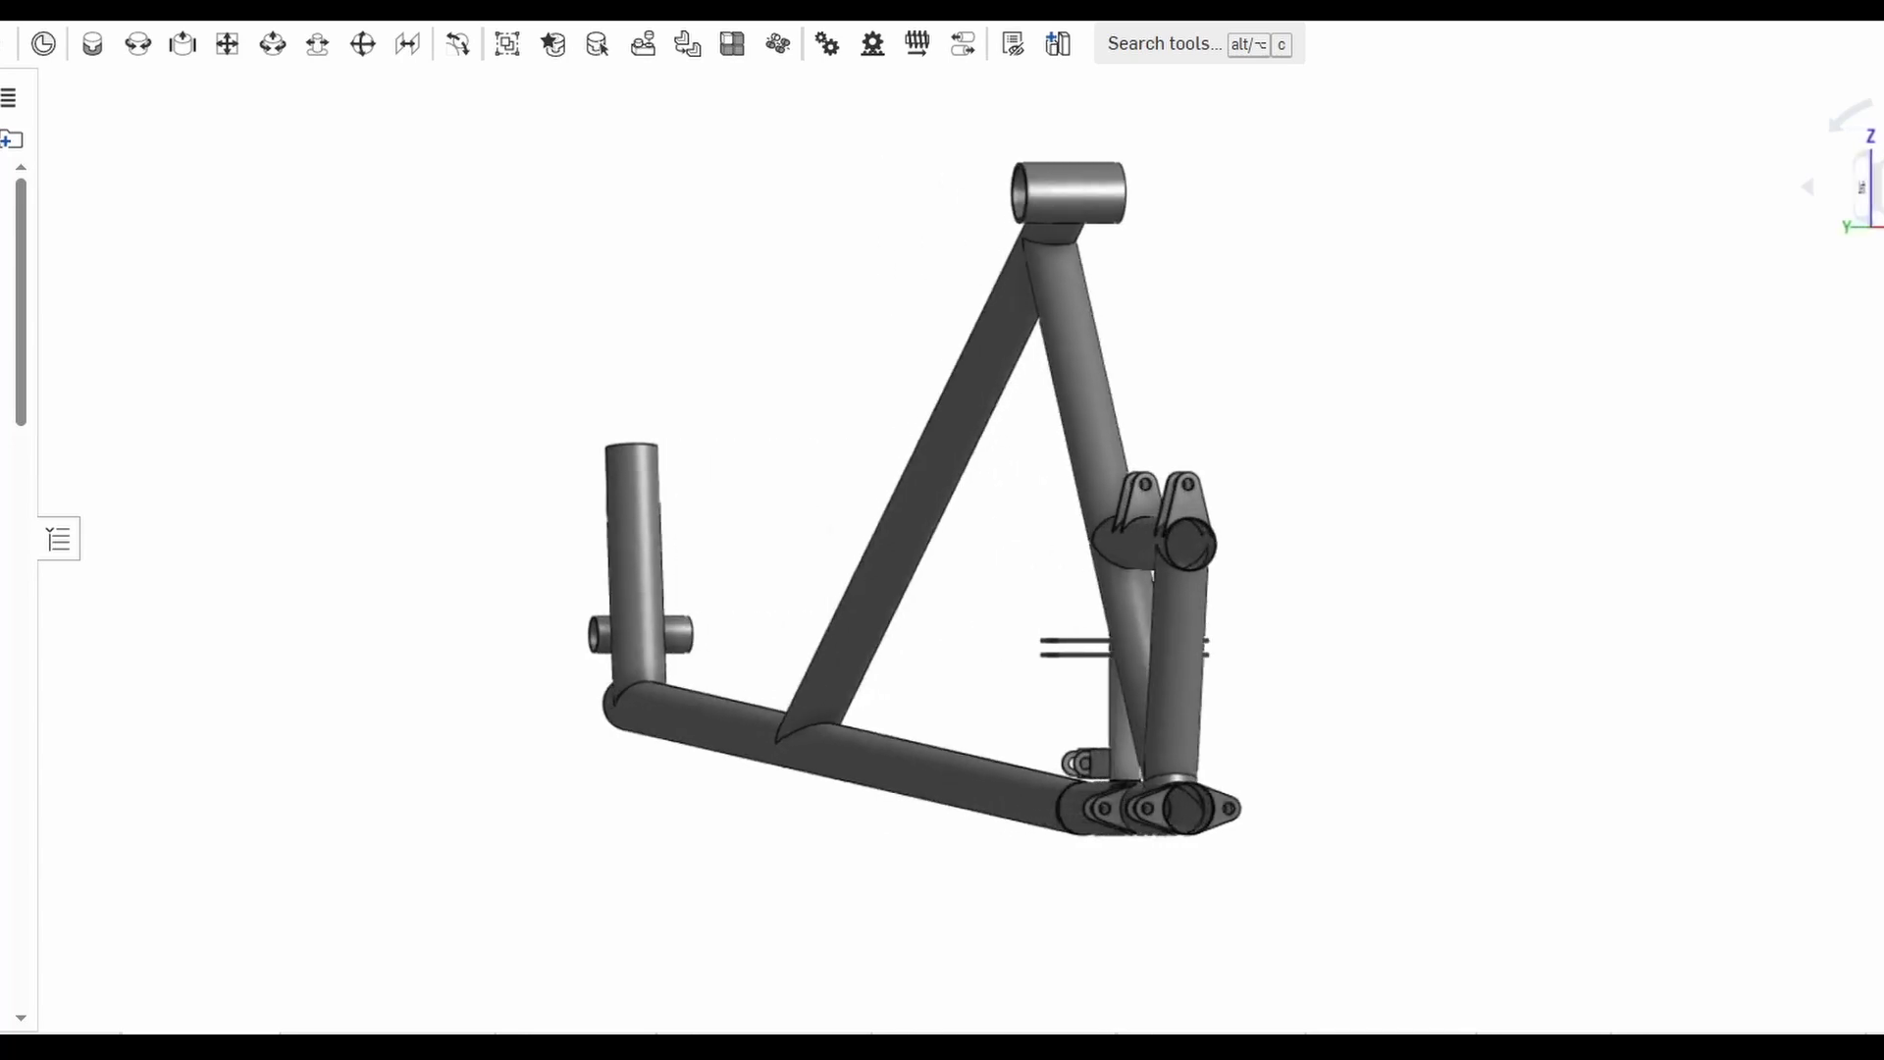
key("Left")
key("Left")
key("Left")
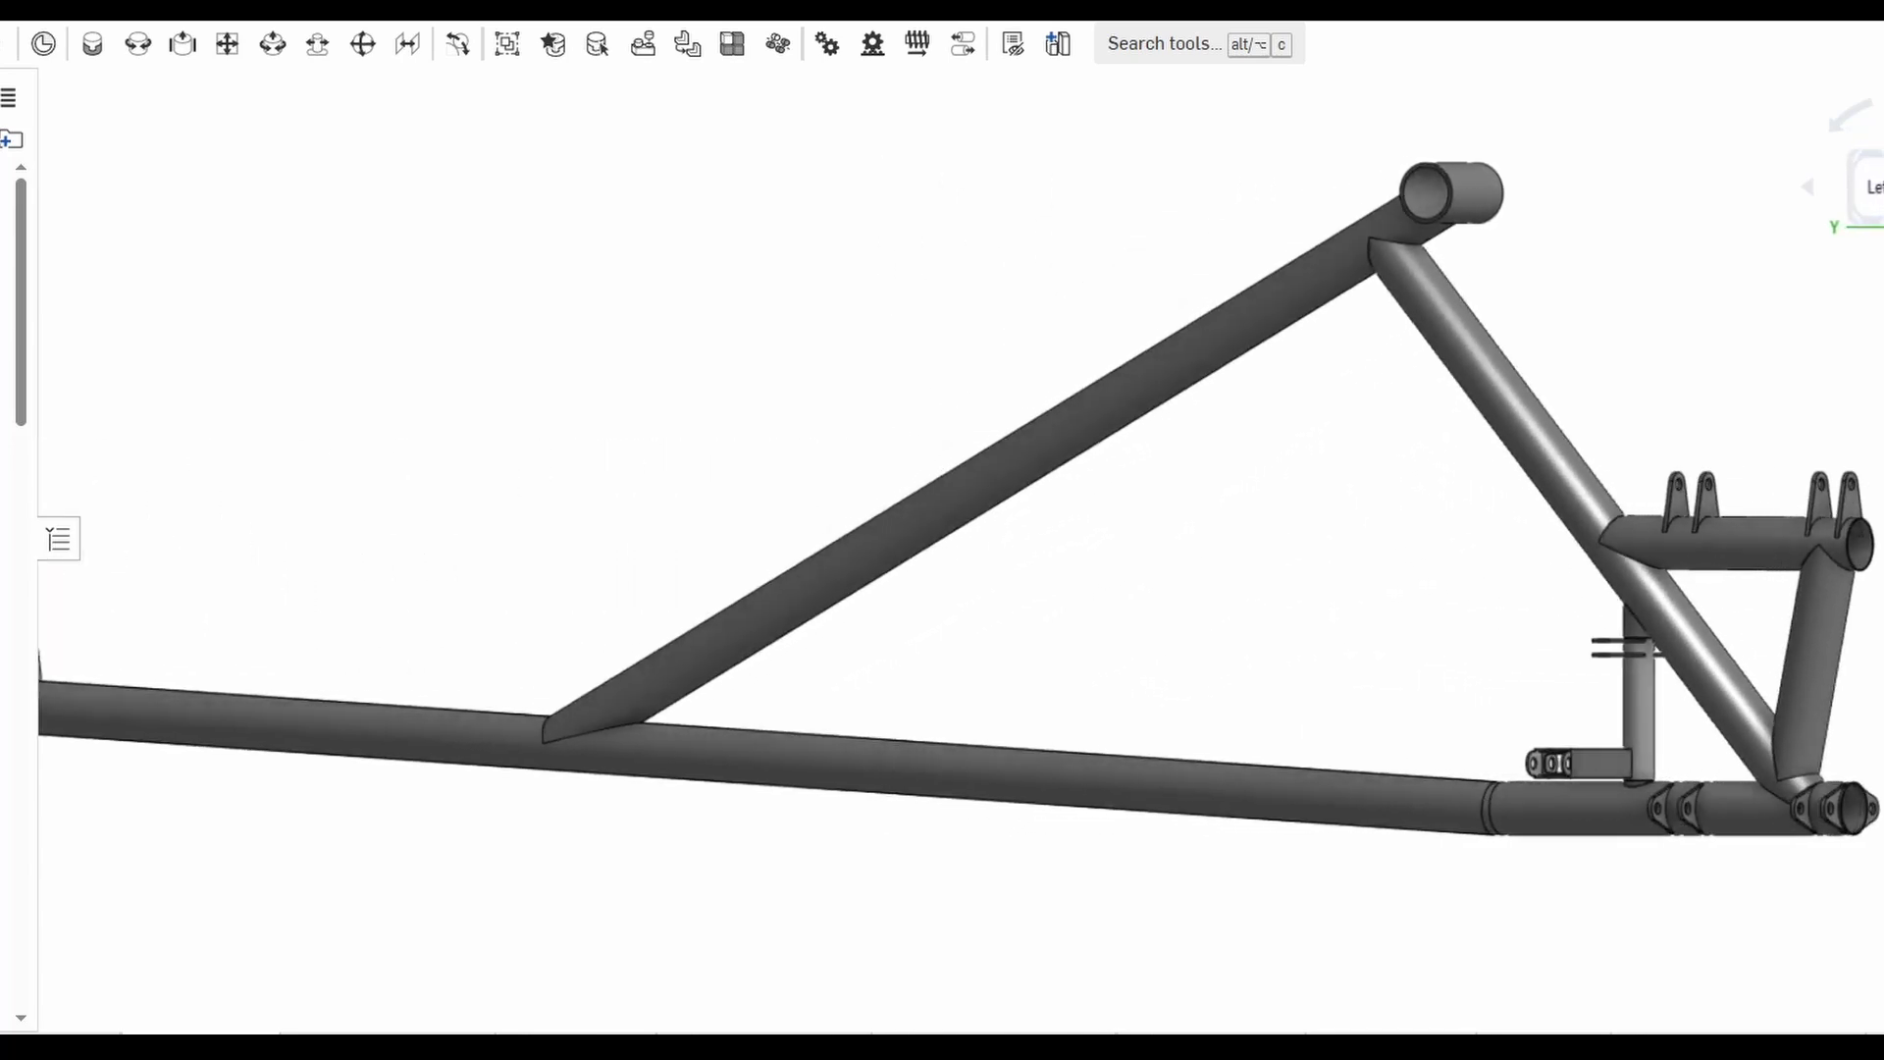
key("Left")
key("Left")
key("Left")
key("Left")
key("Left")
key("Left")
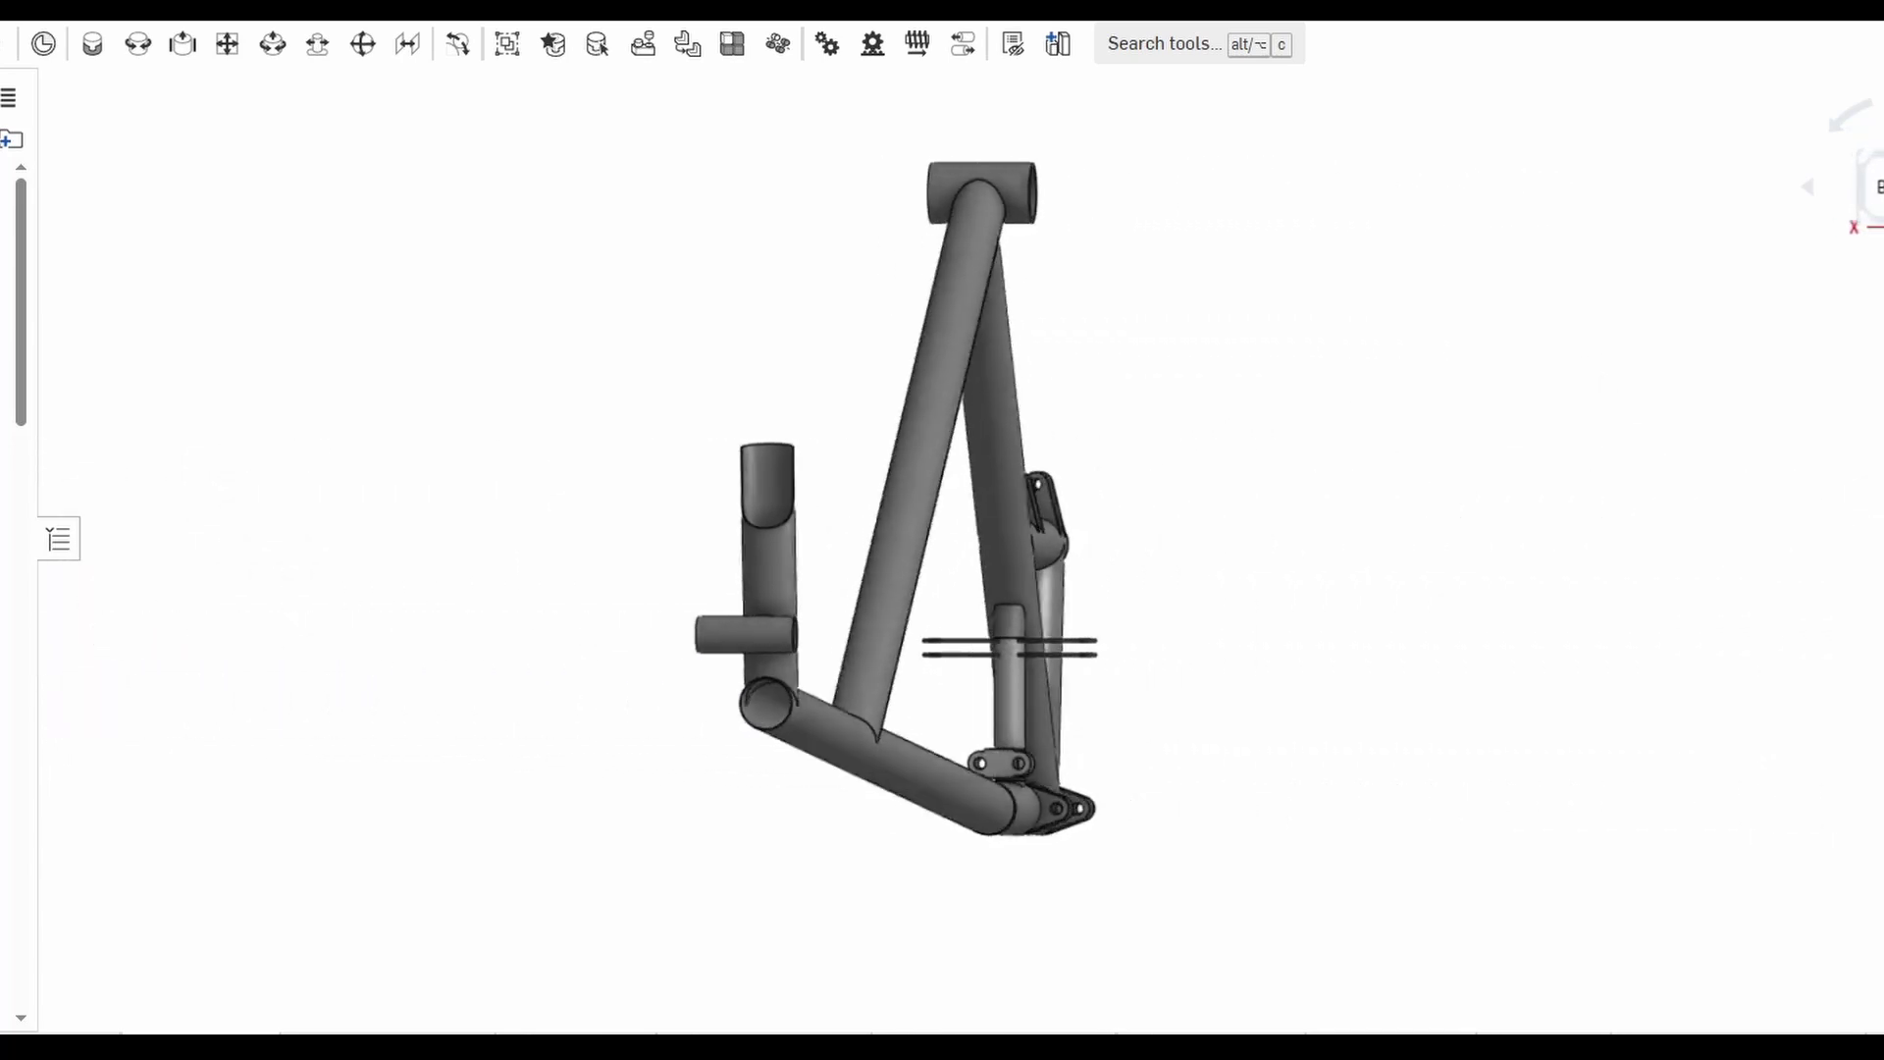